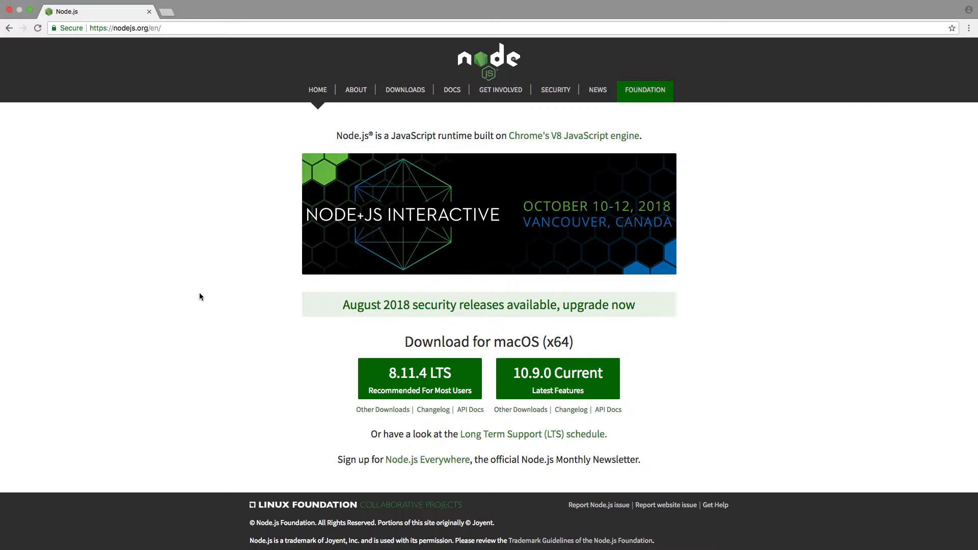
- Download node-v10.9.0.pkg (10.9.0 Current) from nodejs.org and launch its installer
left_click(161, 29)
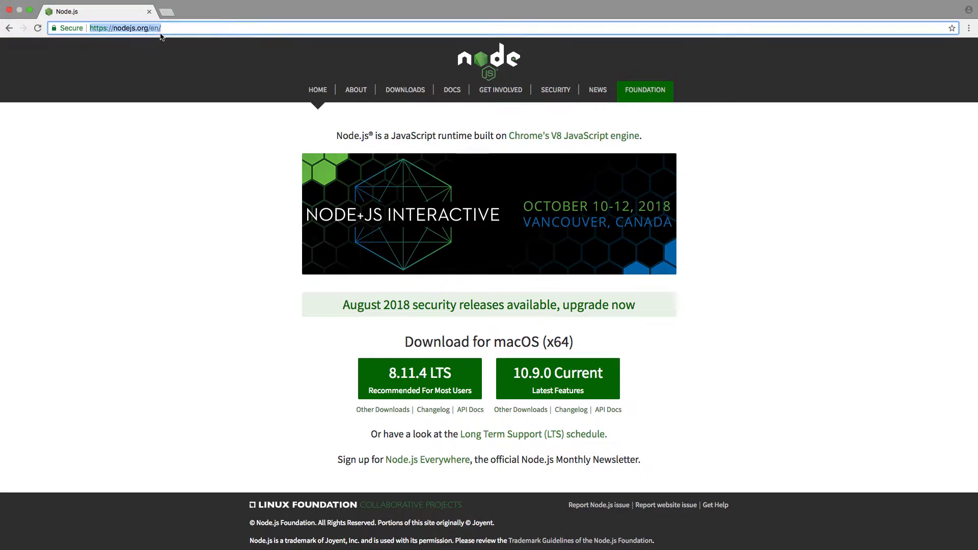
key("Return")
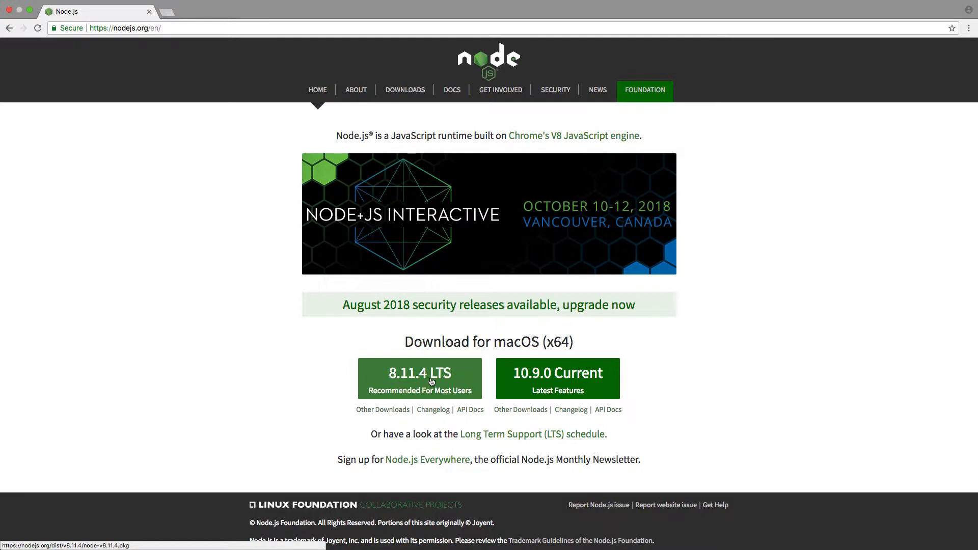
left_click(538, 385)
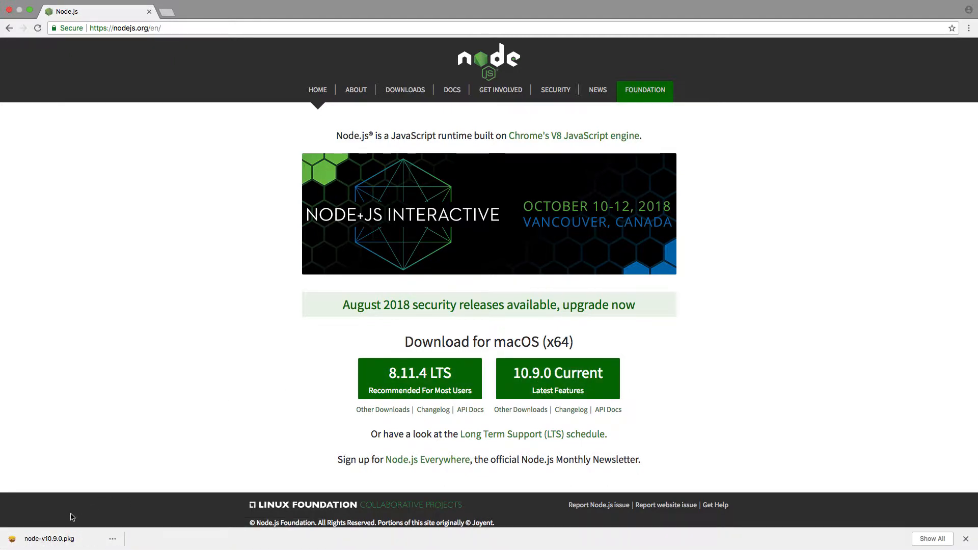
left_click(51, 538)
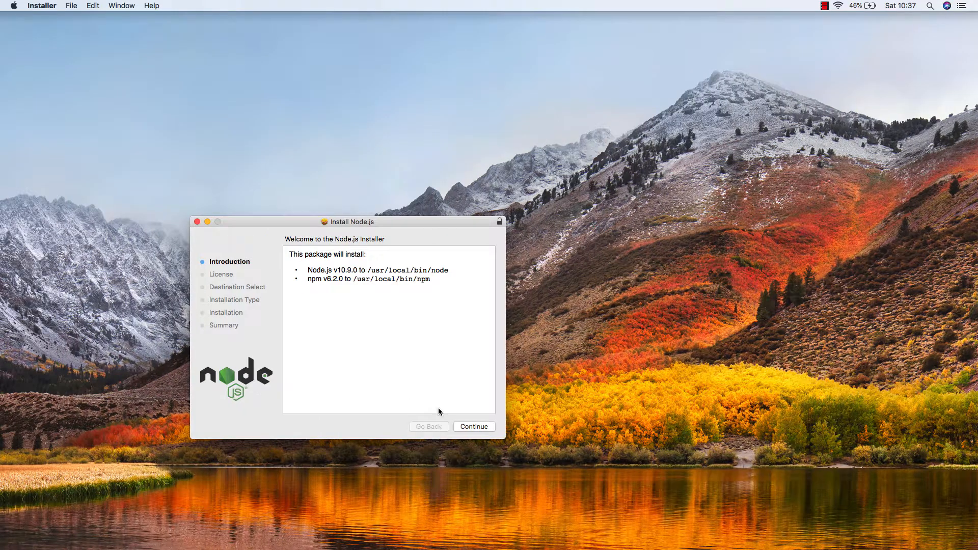
- Accept the license, keep Macintosh HD as destination, and authorize the standard install with the password
left_click(467, 427)
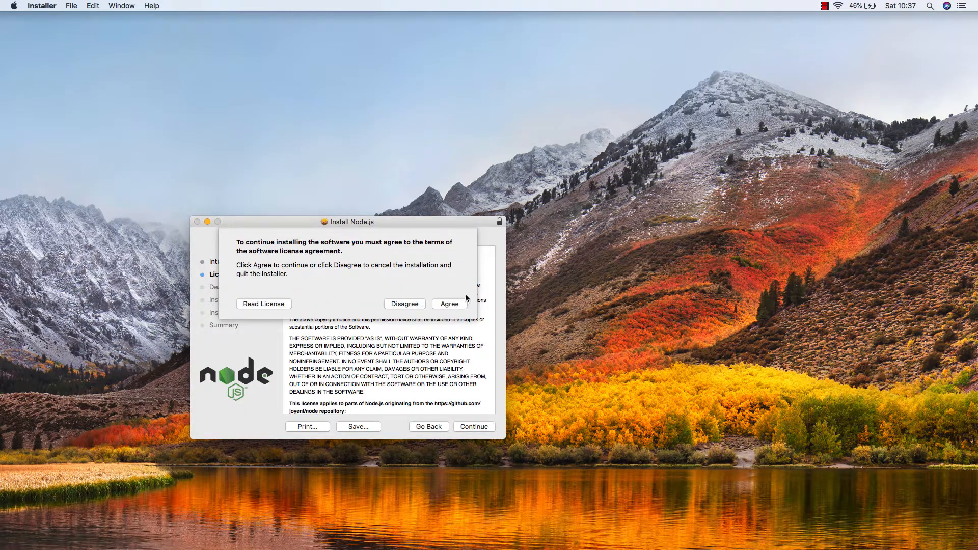
left_click(450, 277)
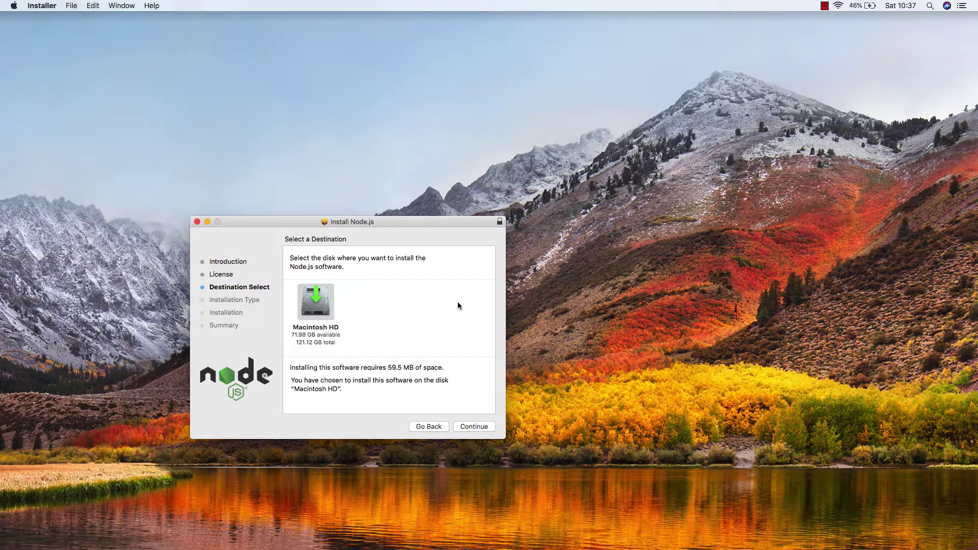
left_click(468, 426)
left_click(477, 427)
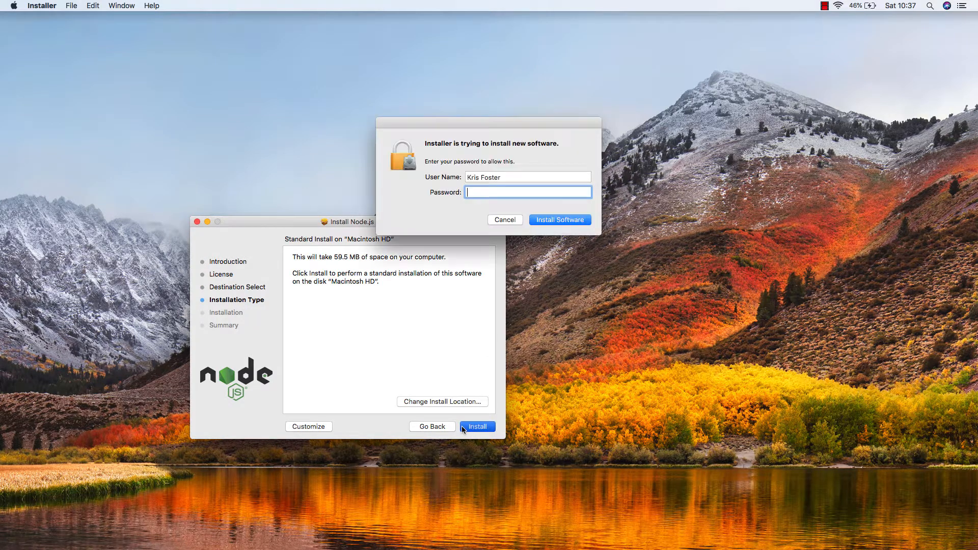
type("*********")
type("***")
key("Return")
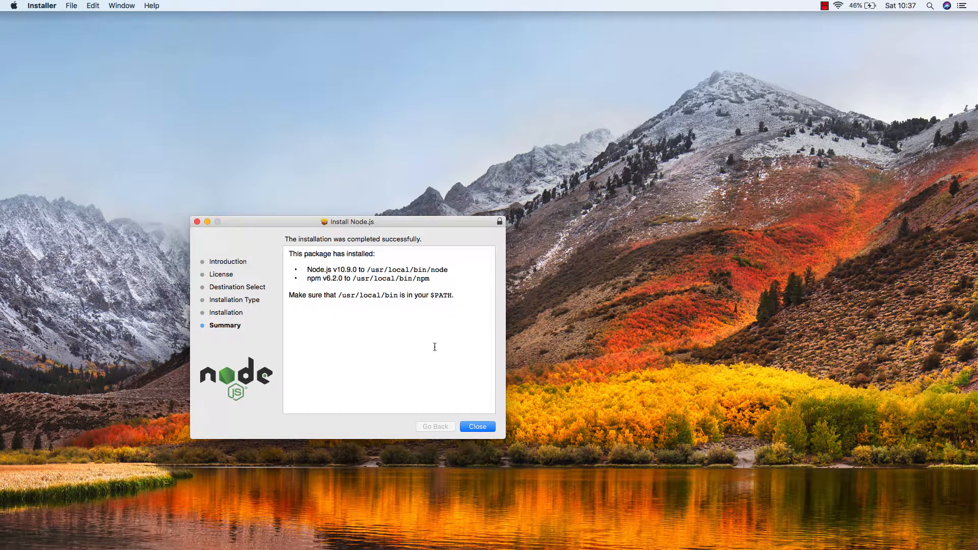
- Close the installer, launch Terminal via Spotlight and run node -v to get v10.9.0
left_click(473, 426)
left_click(413, 276)
left_click(929, 5)
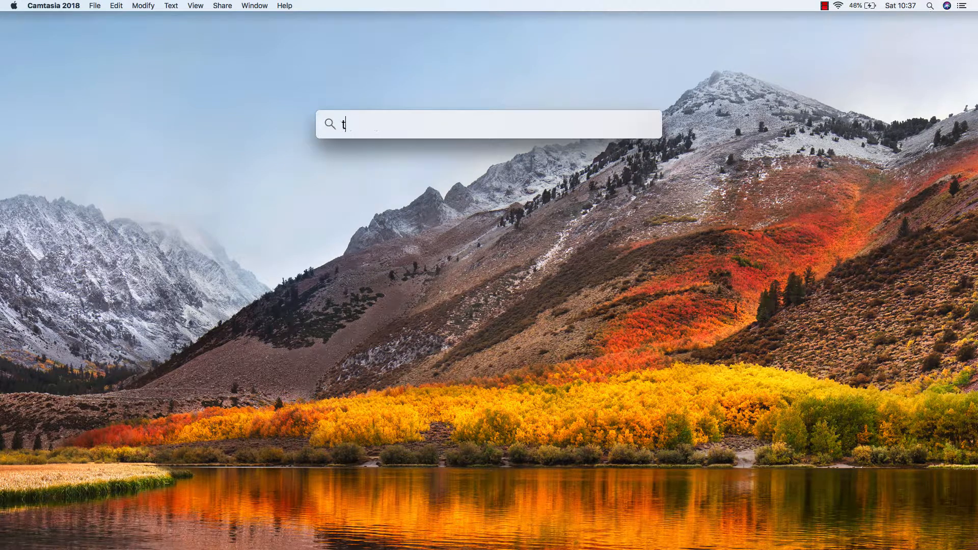
type("terminal")
key("Return")
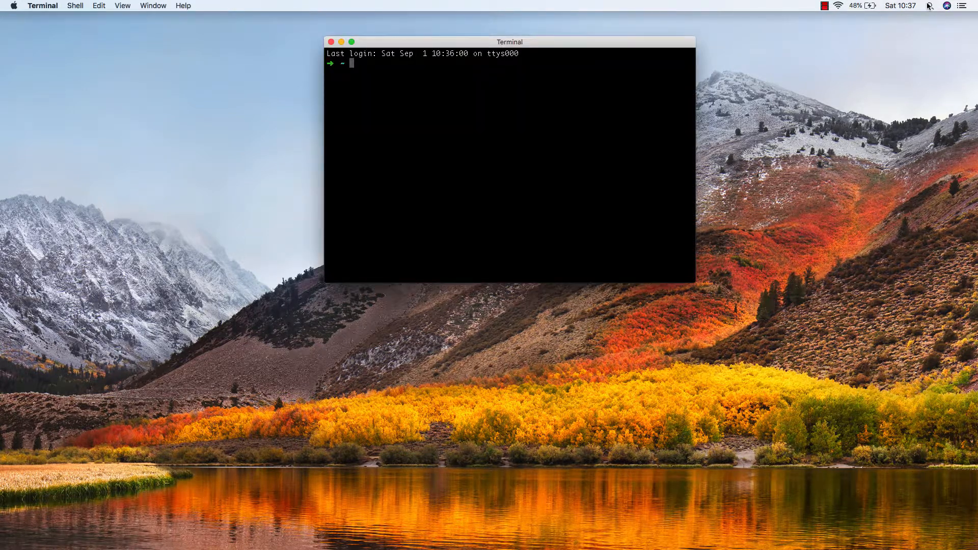
type("nod")
type("e -v")
key("Return")
- Start the Node REPL, run console.log("hi") to print hi, then exit with Ctrl+C
double_click(344, 73)
left_click(378, 85)
type("node")
key("Return")
type("con")
type("sole.")
type("log")
type("(\"\")")
key("Left")
key("Left")
type("h")
type("i")
key("Return")
key("ctrl+c")
key("ctrl+c")
key("ctrl+c")
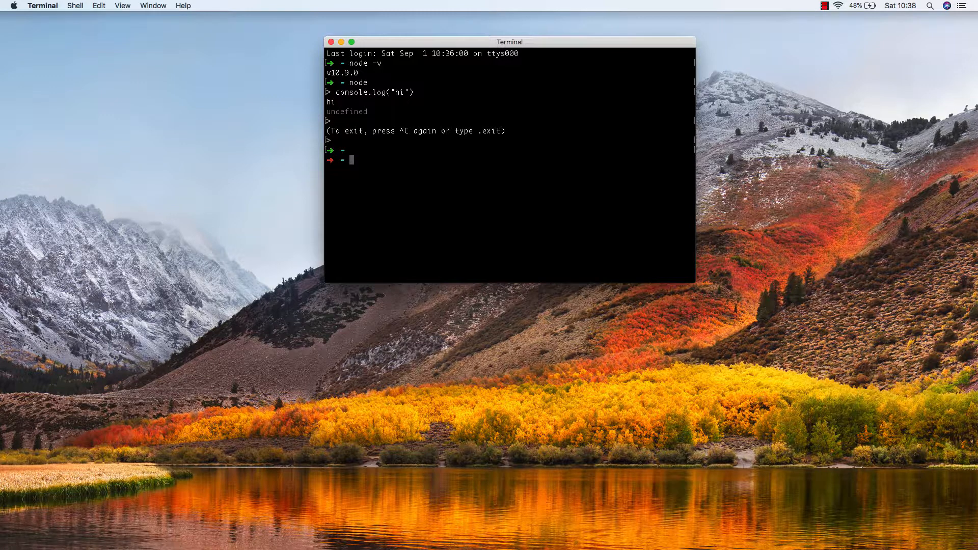